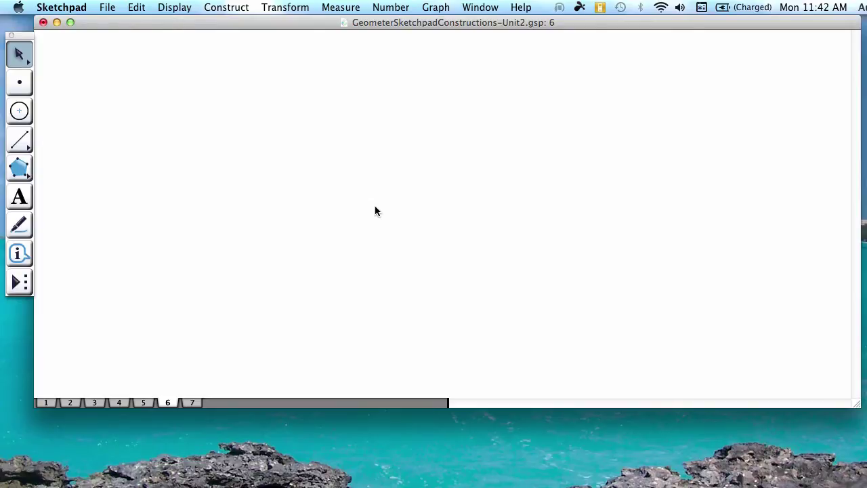
# Pick the Segment tool to start drawing on blank page 6.
pyautogui.click(19, 140)
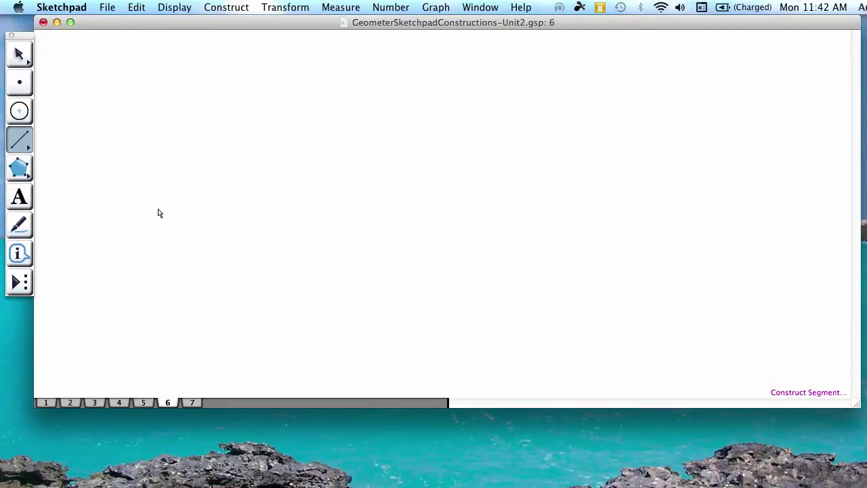
# Draw a slanted segment, then place a free point above it and a point on it.
pyautogui.moveTo(160, 200)
pyautogui.mouseDown()
pyautogui.moveTo(336, 208)
pyautogui.moveTo(345, 250)
pyautogui.mouseUp()
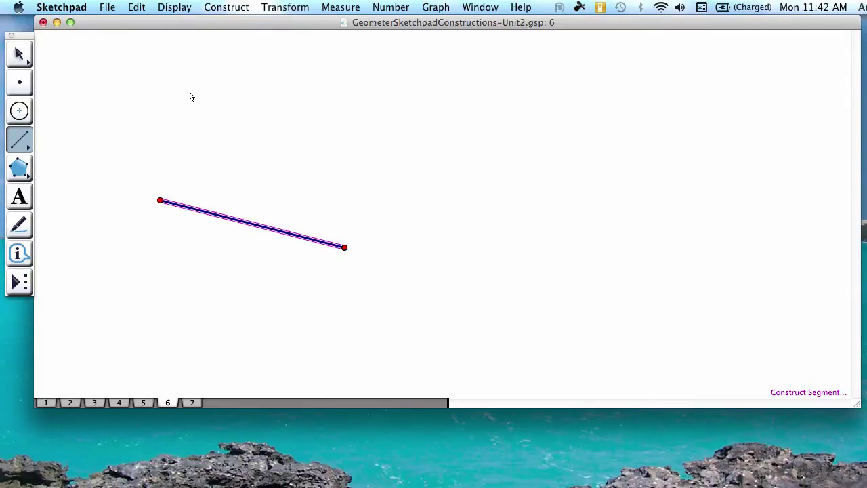
pyautogui.click(22, 86)
pyautogui.click(296, 161)
pyautogui.moveTo(297, 163); pyautogui.dragTo(317, 177)
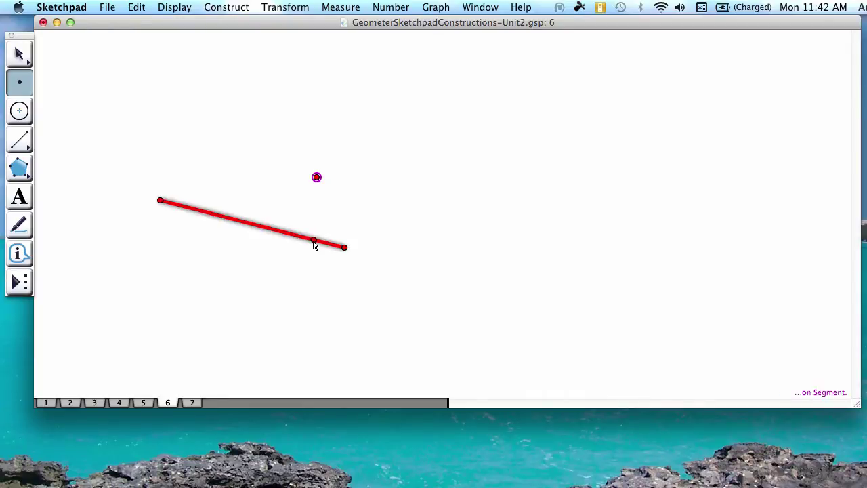
pyautogui.click(314, 241)
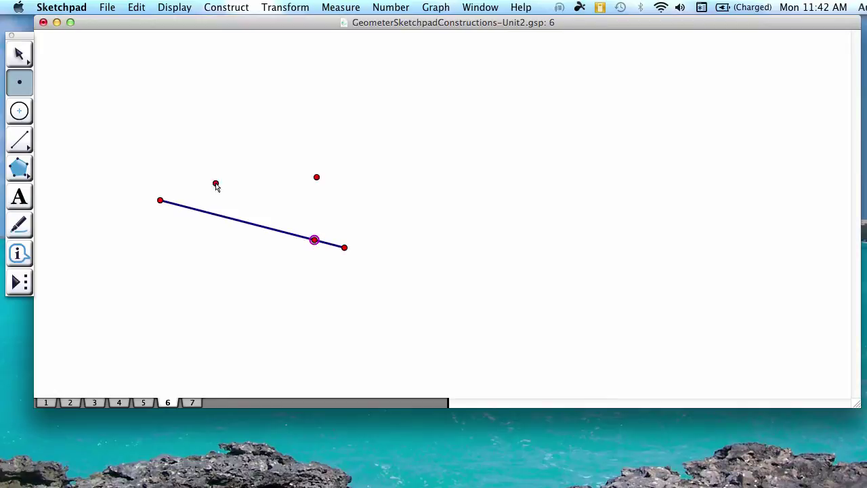
pyautogui.click(21, 60)
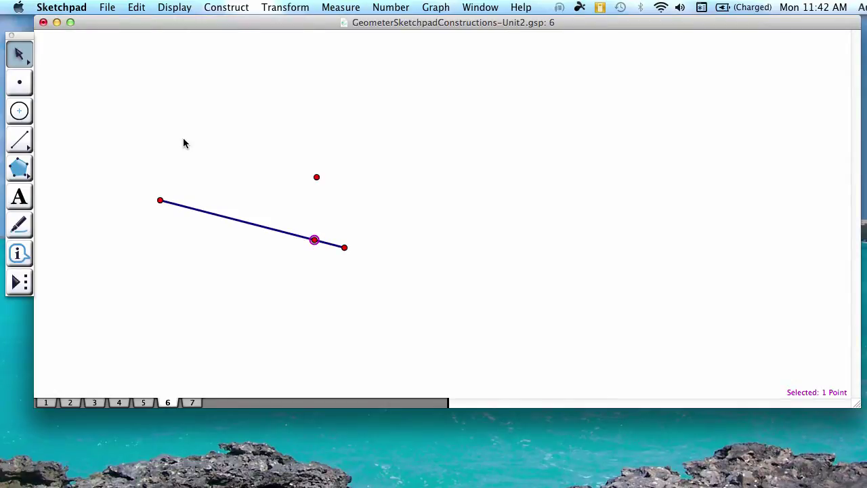
# Construct a line through the free upper point and the point on the segment.
pyautogui.click(317, 176)
pyautogui.click(226, 7)
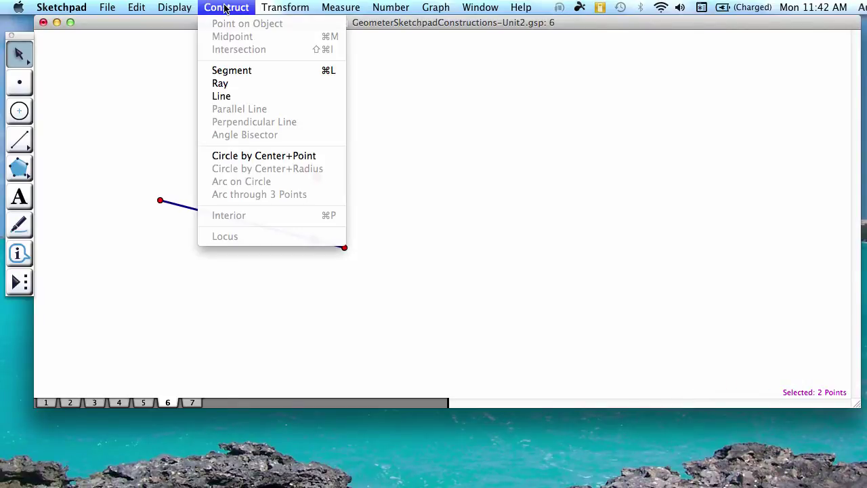
pyautogui.click(235, 98)
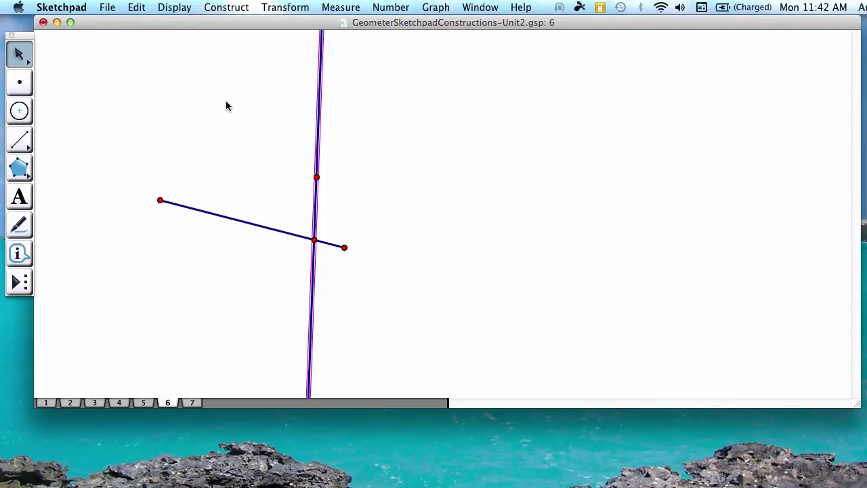
pyautogui.click(225, 108)
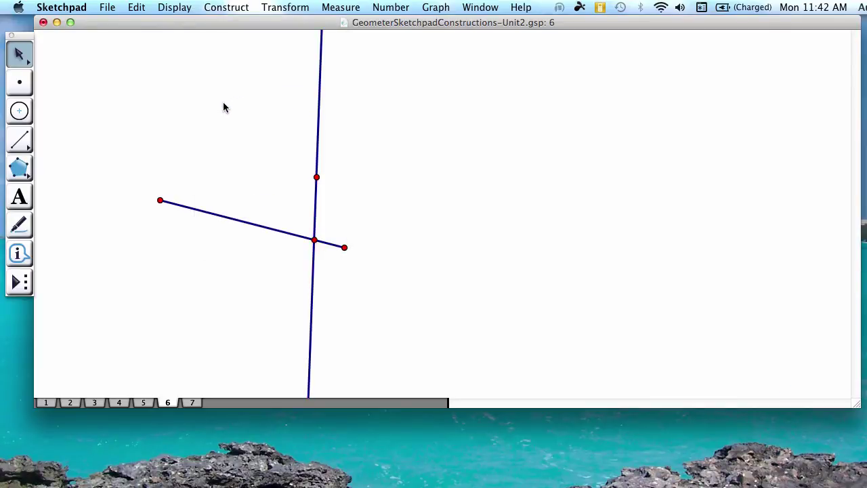
pyautogui.click(19, 113)
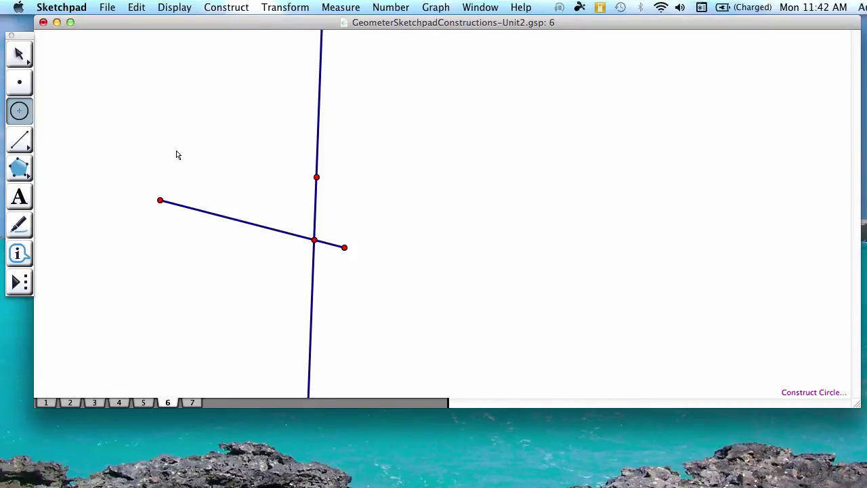
# Circle the line–segment crossing, then join the circle's lower point to the segment and centre.
pyautogui.click(314, 240)
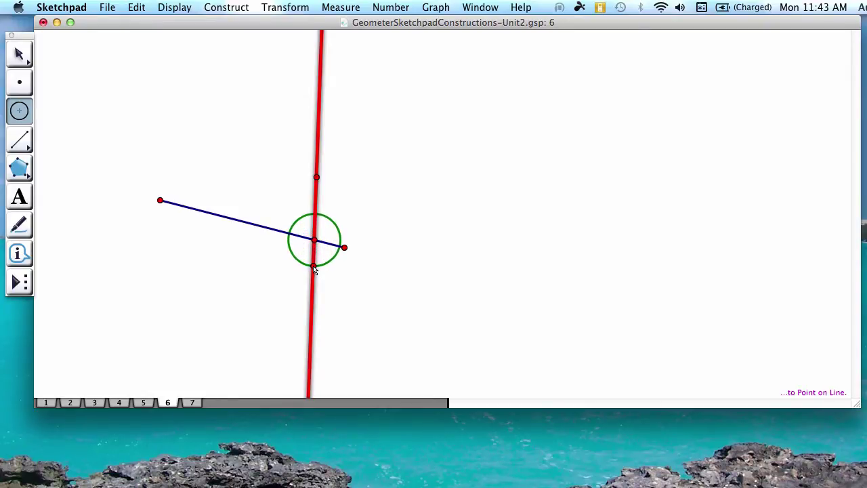
pyautogui.click(313, 264)
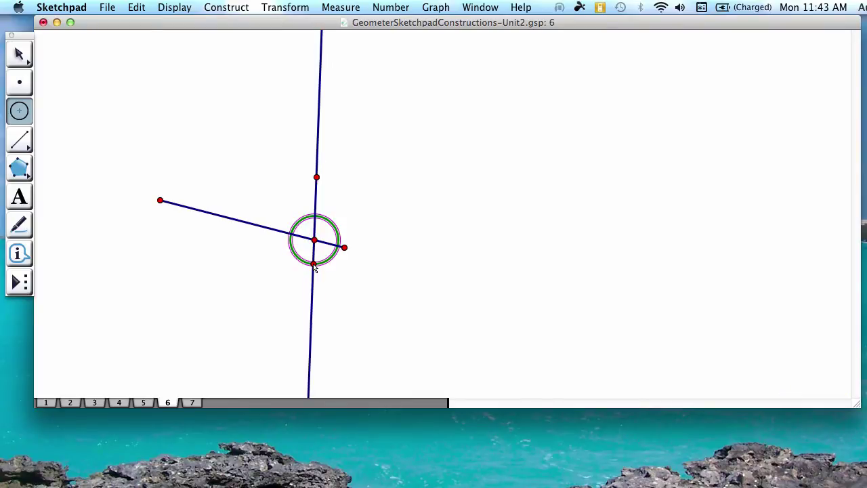
pyautogui.click(20, 139)
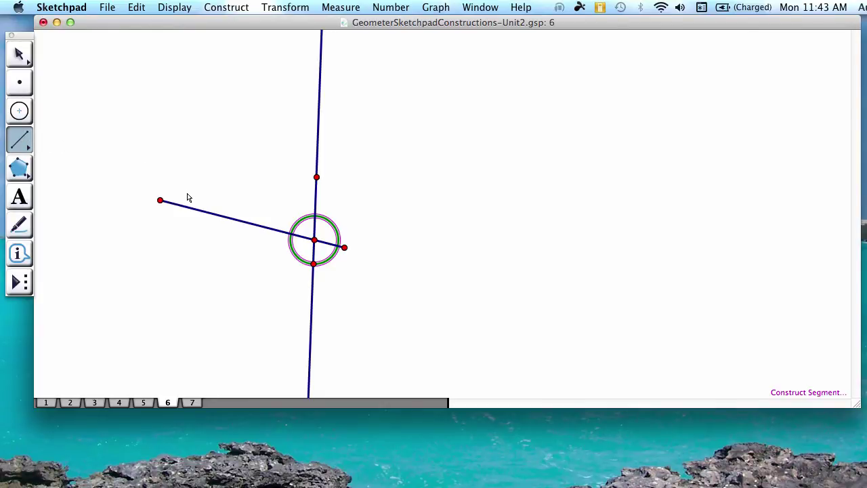
pyautogui.moveTo(313, 264); pyautogui.dragTo(338, 246)
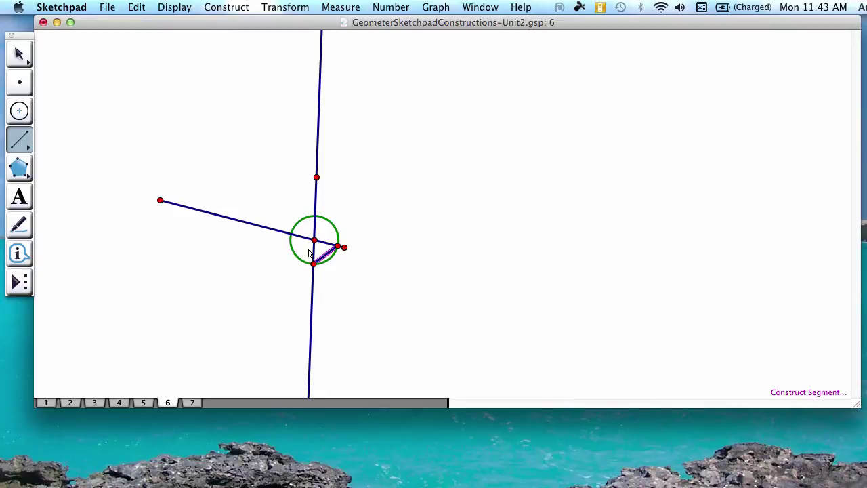
pyautogui.moveTo(314, 243); pyautogui.dragTo(313, 266)
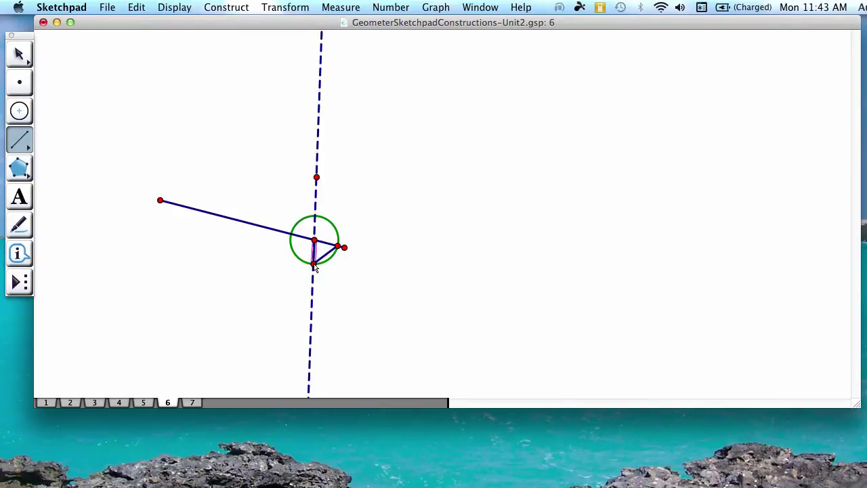
pyautogui.moveTo(315, 267); pyautogui.dragTo(313, 265)
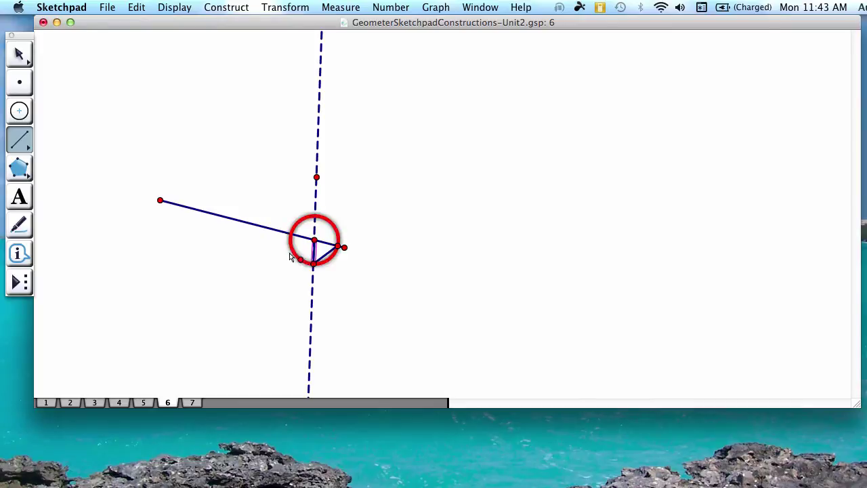
# Build an equal-radius circle around the top point and mark its upper crossing with the line.
pyautogui.click(18, 58)
pyautogui.click(317, 178)
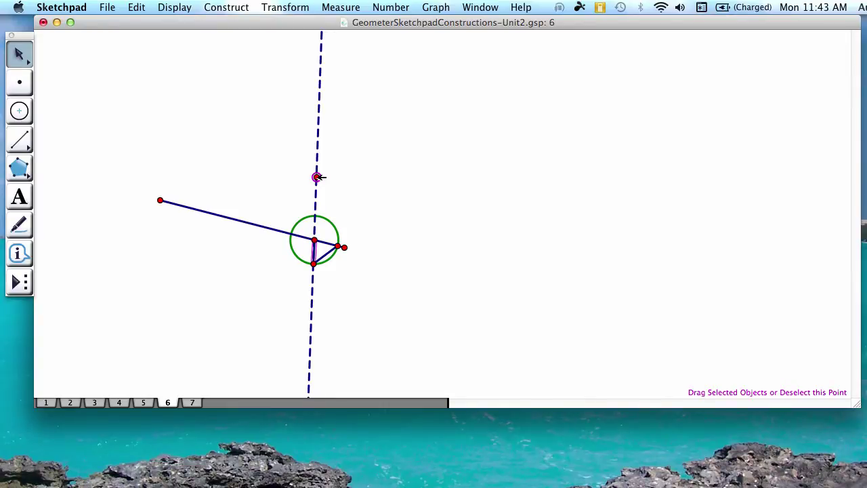
pyautogui.click(229, 7)
pyautogui.click(234, 171)
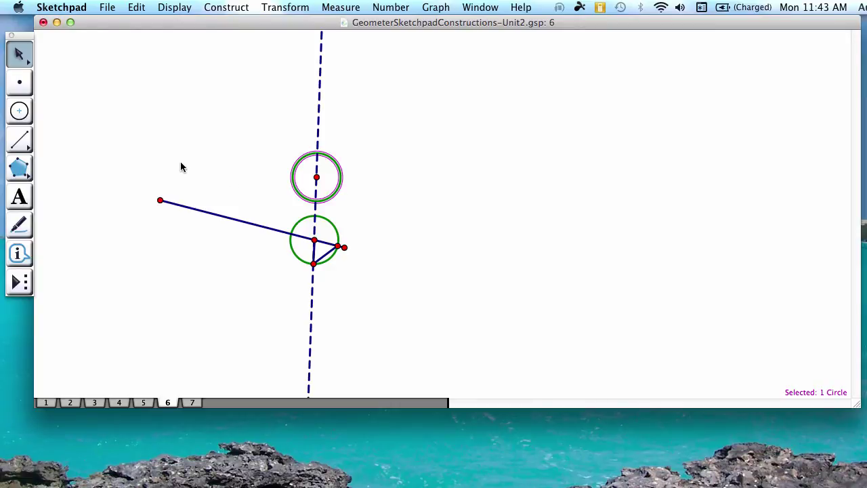
pyautogui.click(19, 82)
pyautogui.click(98, 93)
pyautogui.press('super+z')
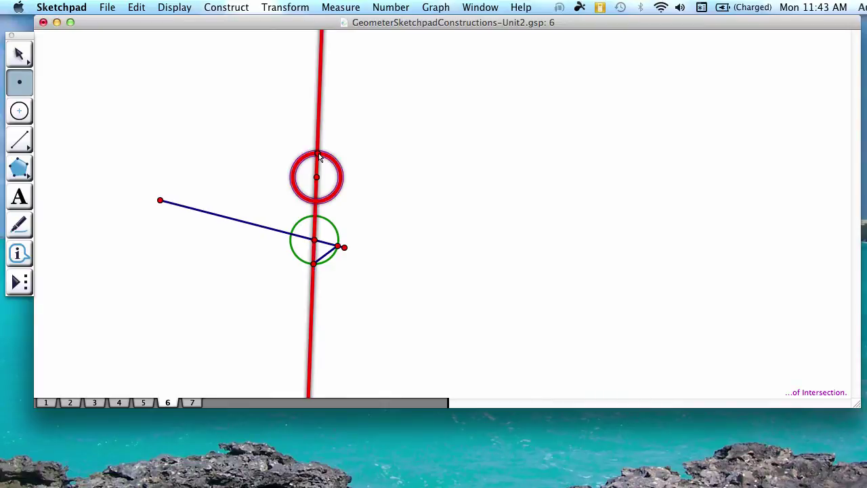
pyautogui.click(319, 155)
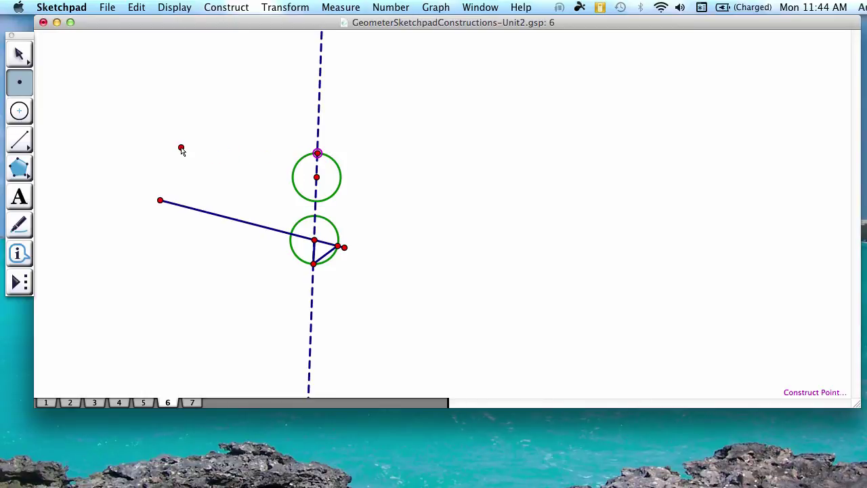
pyautogui.click(18, 55)
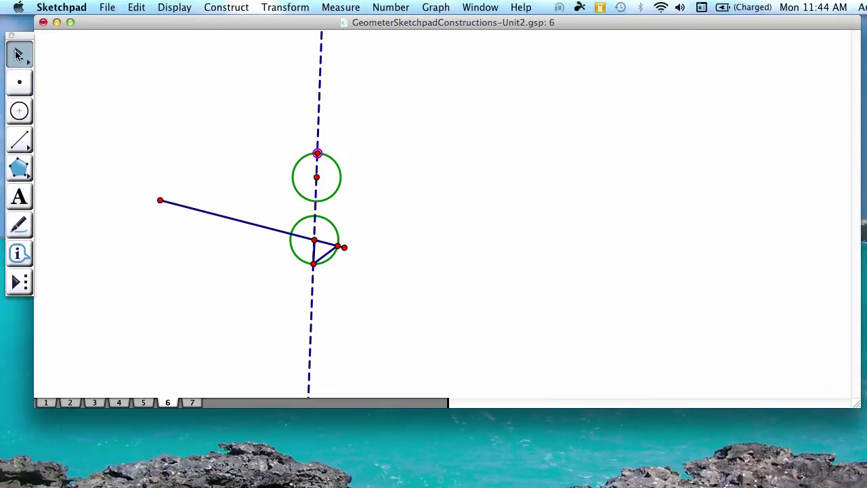
# Use the triangle's slanted side as radius for a circle at the top point; mark the circles' crossing.
pyautogui.click(327, 254)
pyautogui.click(229, 7)
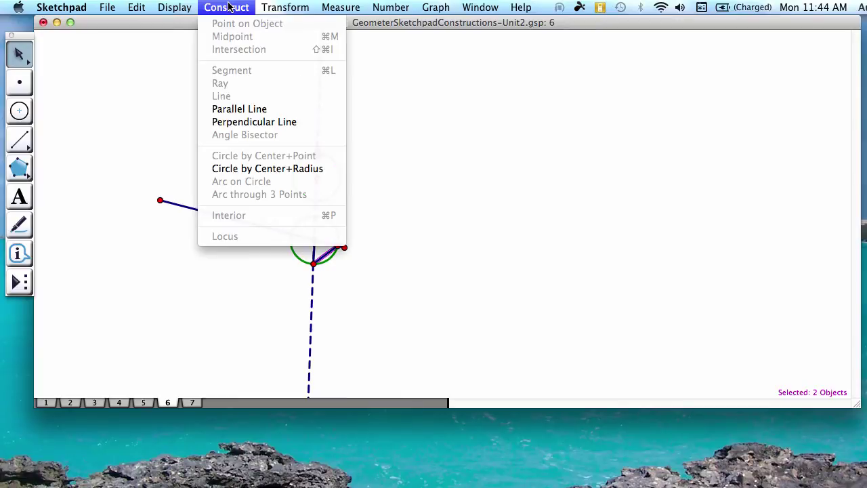
pyautogui.click(235, 168)
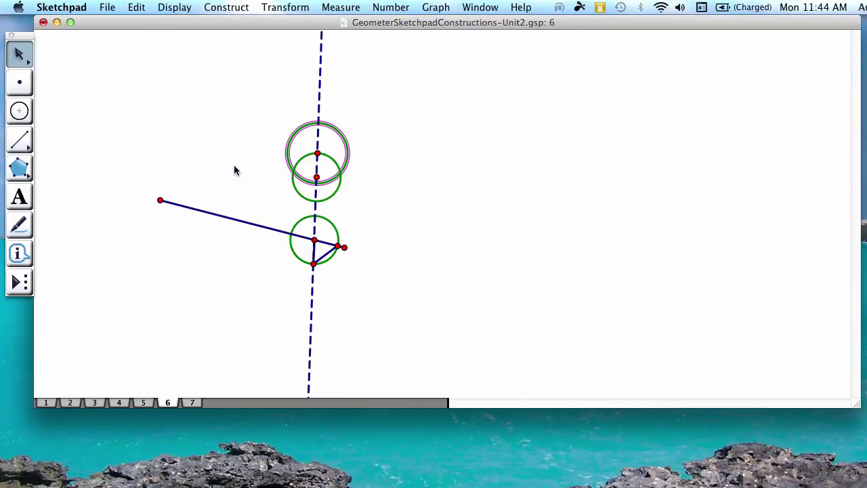
pyautogui.click(20, 83)
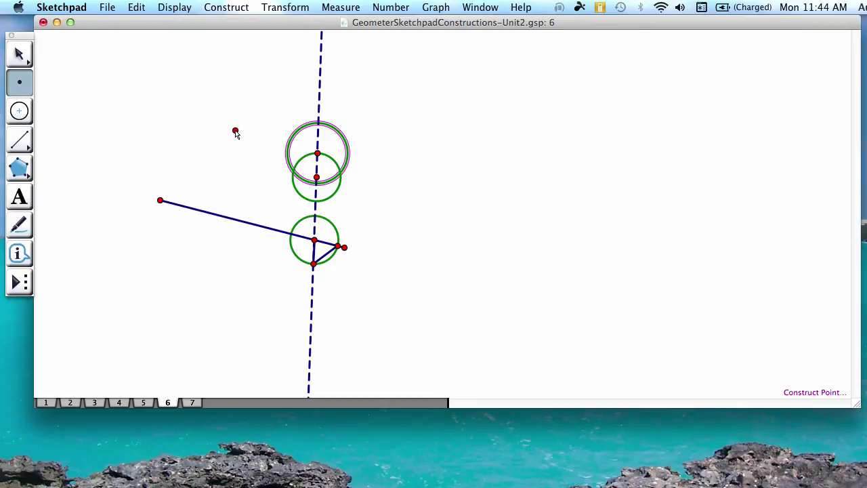
pyautogui.click(293, 171)
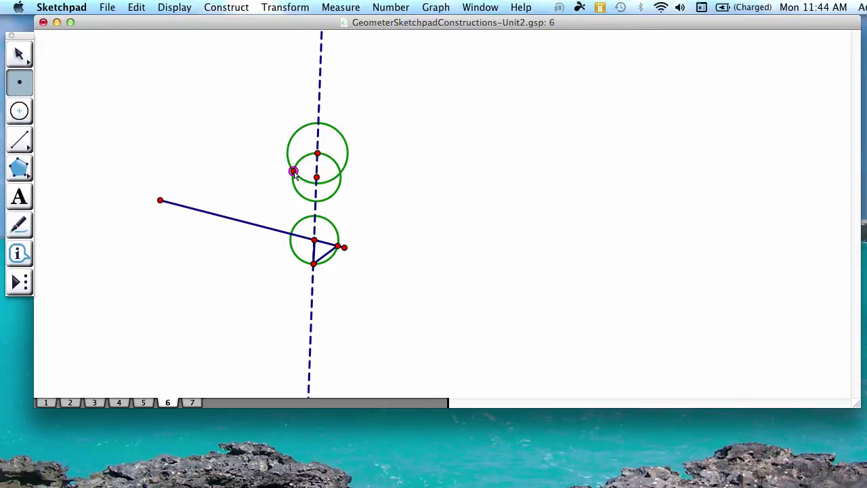
pyautogui.click(18, 57)
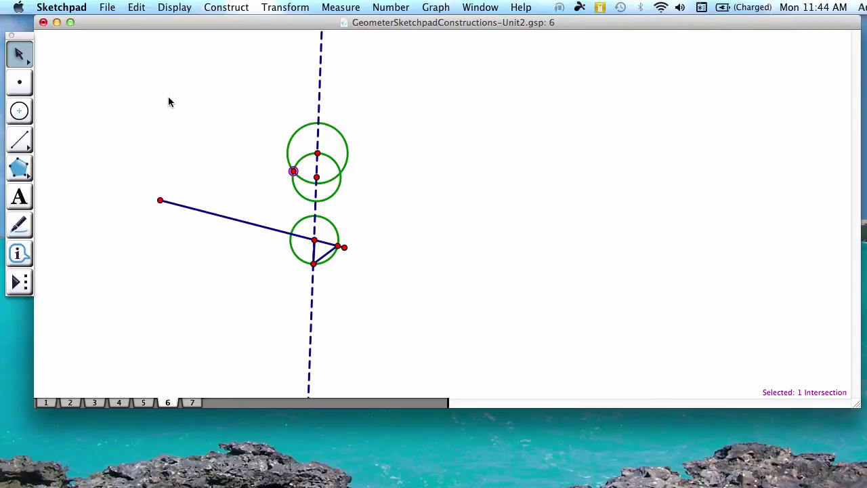
pyautogui.click(316, 176)
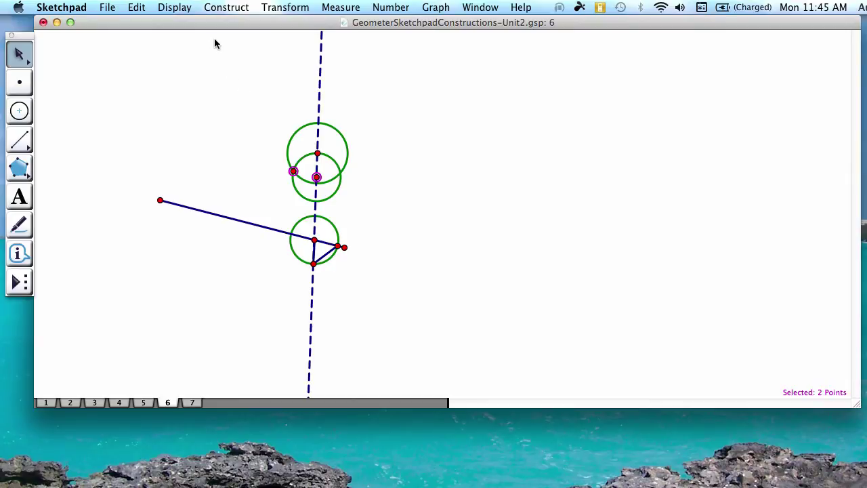
# Construct the long line through the two upper points.
pyautogui.click(228, 10)
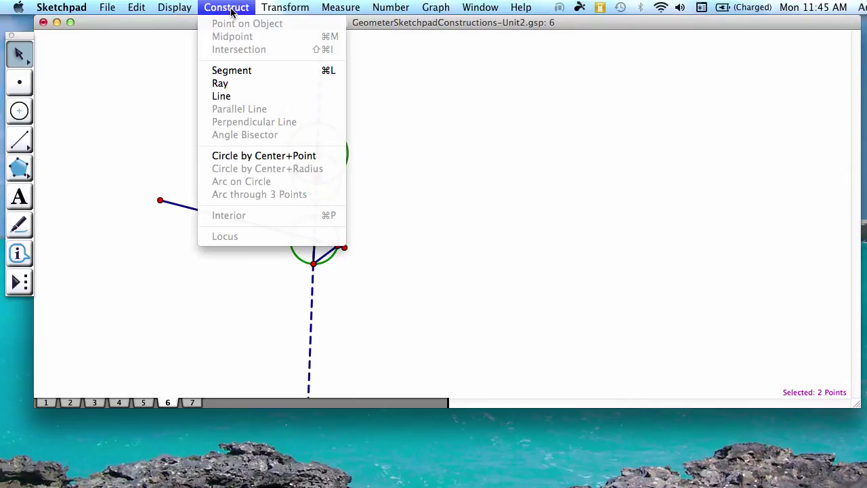
pyautogui.click(222, 96)
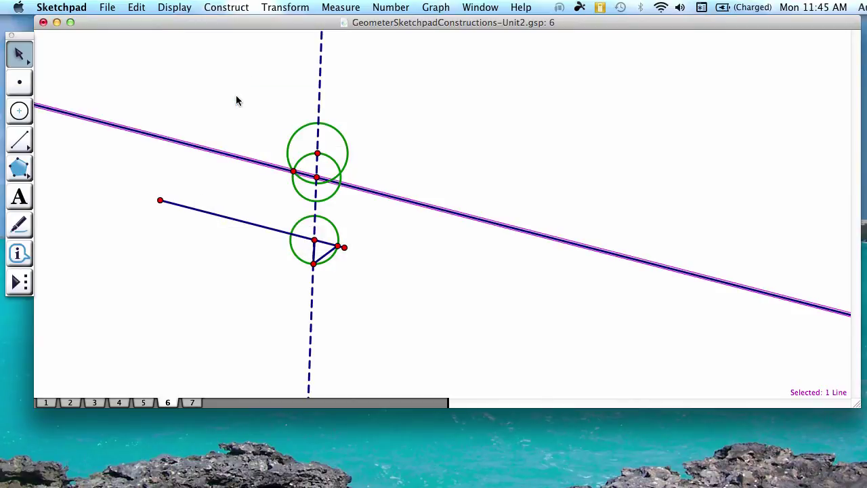
pyautogui.click(351, 144)
# Hide the three construction circles and the short helper segment.
pyautogui.click(336, 160)
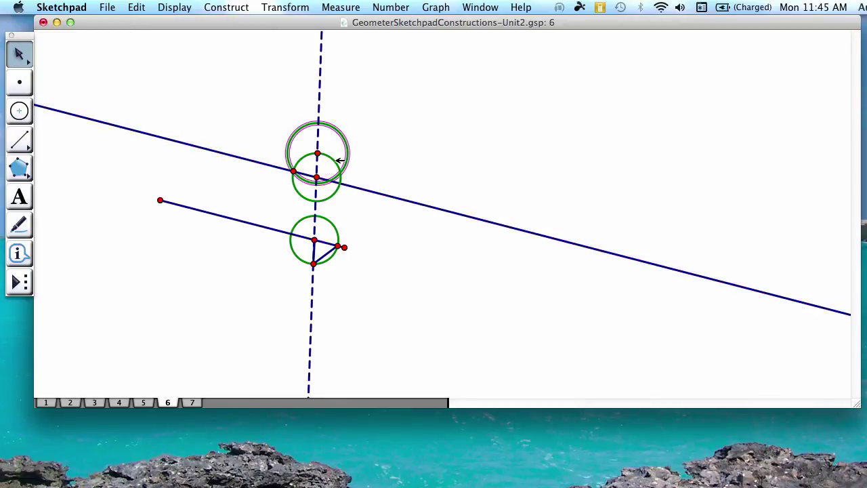
pyautogui.click(339, 182)
pyautogui.click(336, 222)
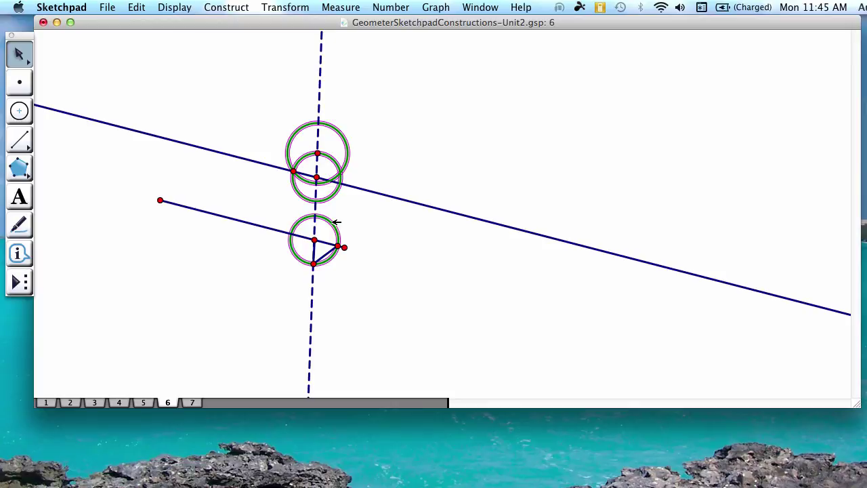
pyautogui.click(326, 254)
pyautogui.click(182, 9)
pyautogui.click(183, 84)
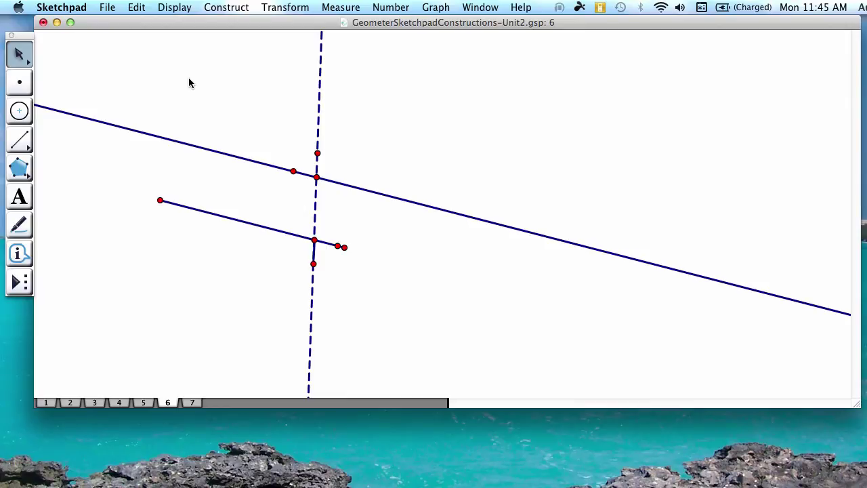
# Measure angle ABC at the top intersection, showing 77.66°.
pyautogui.click(232, 155)
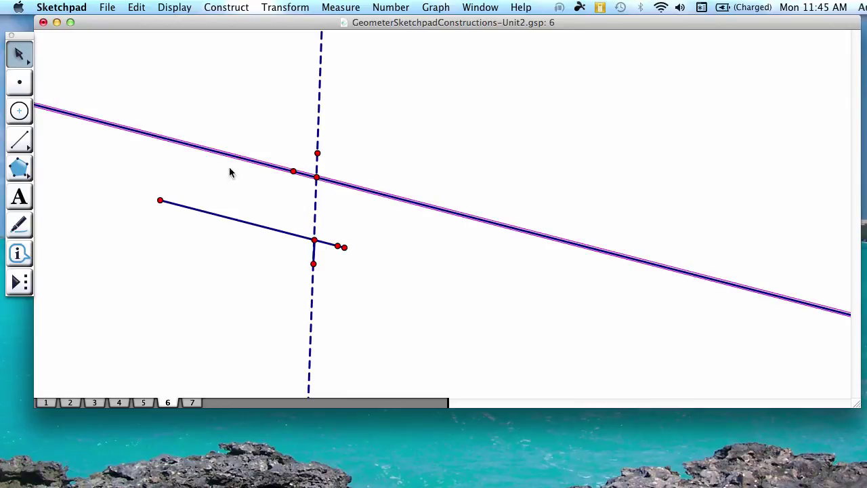
pyautogui.click(223, 215)
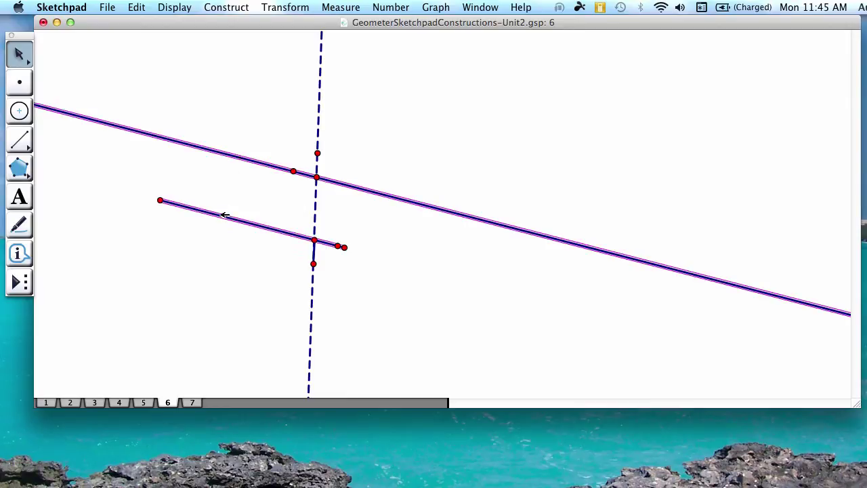
pyautogui.click(211, 268)
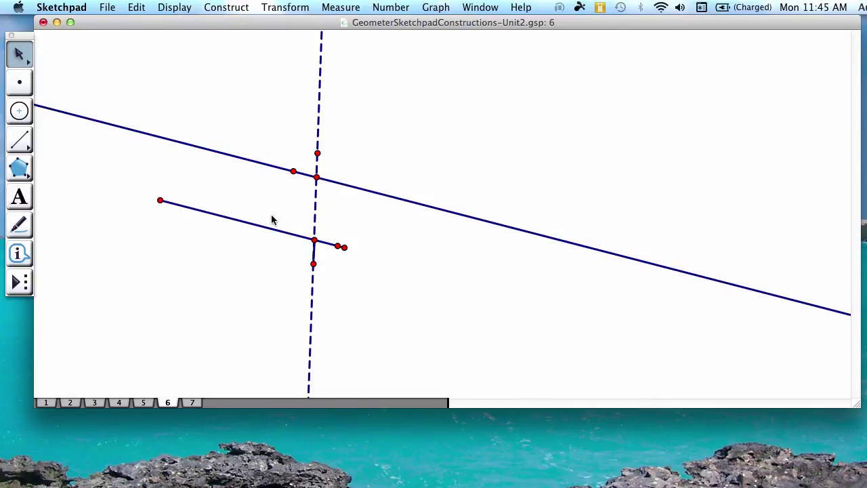
pyautogui.click(317, 154)
pyautogui.click(316, 177)
pyautogui.click(292, 171)
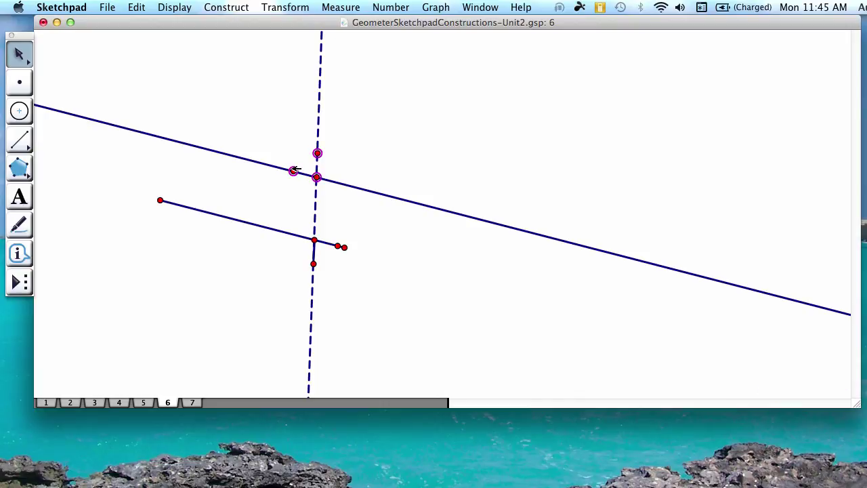
pyautogui.click(350, 8)
pyautogui.click(347, 76)
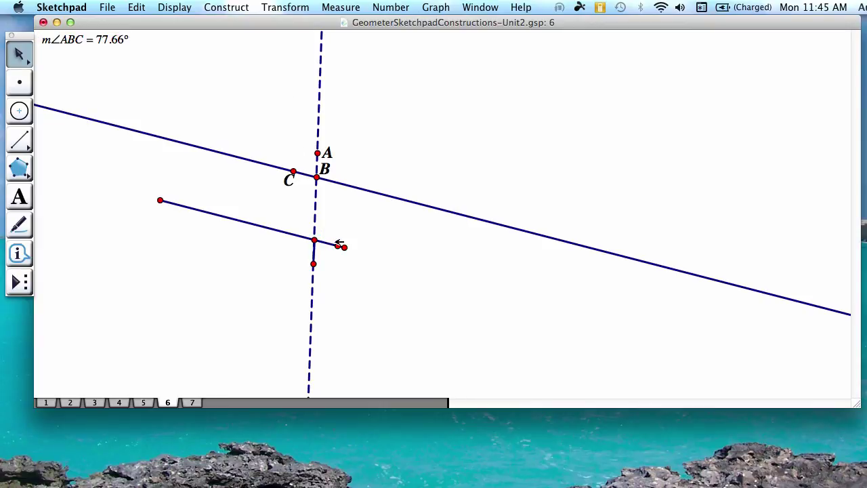
# Measure angle DEF (77.66°) and select both angle measurements and the new parallel line.
pyautogui.click(338, 245)
pyautogui.click(314, 240)
pyautogui.click(313, 263)
pyautogui.click(353, 8)
pyautogui.click(353, 76)
pyautogui.click(207, 87)
pyautogui.click(122, 40)
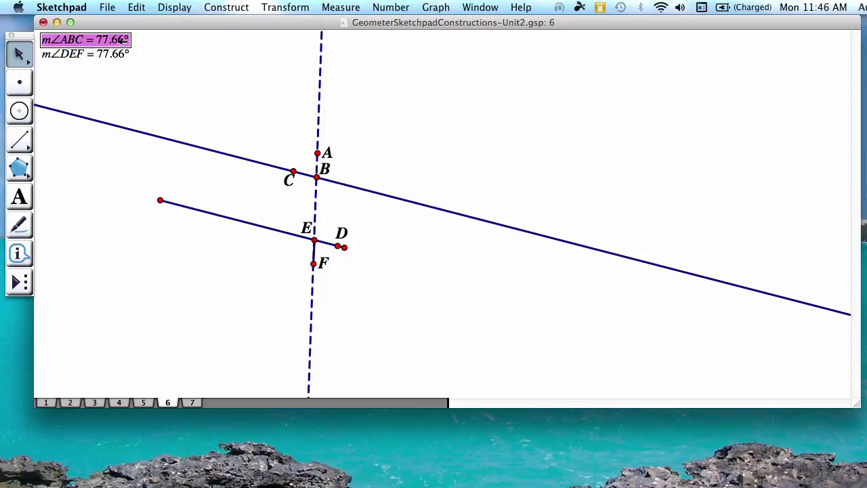
pyautogui.click(120, 54)
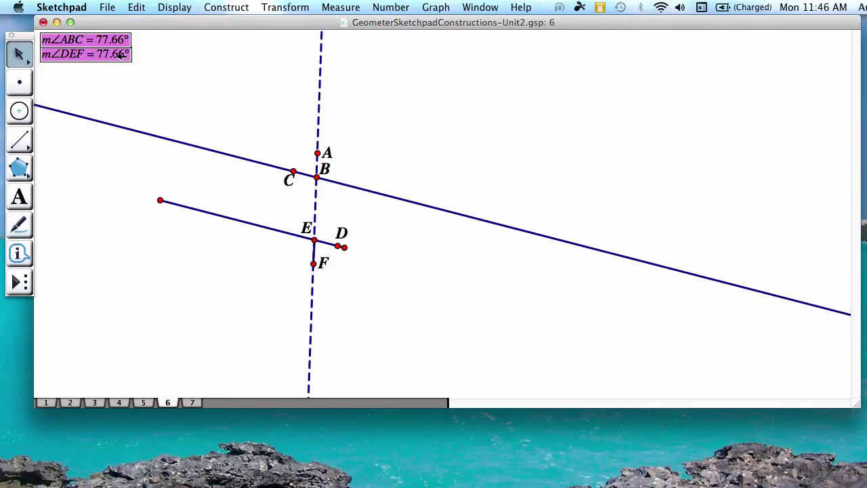
pyautogui.click(215, 152)
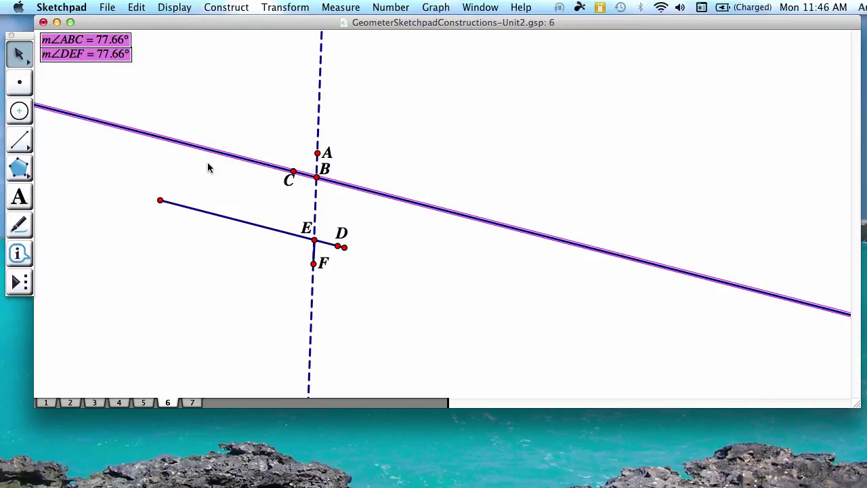